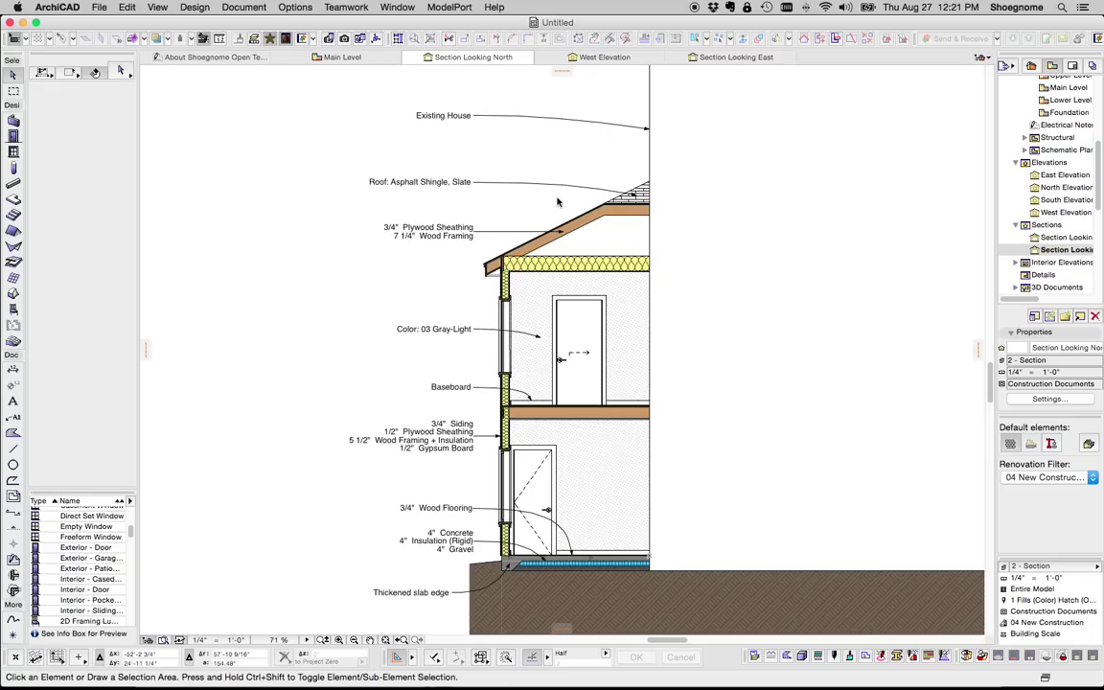
Select the Label tool and zoom in on the lower exterior wall and floor-slab labels
left_click(13, 417)
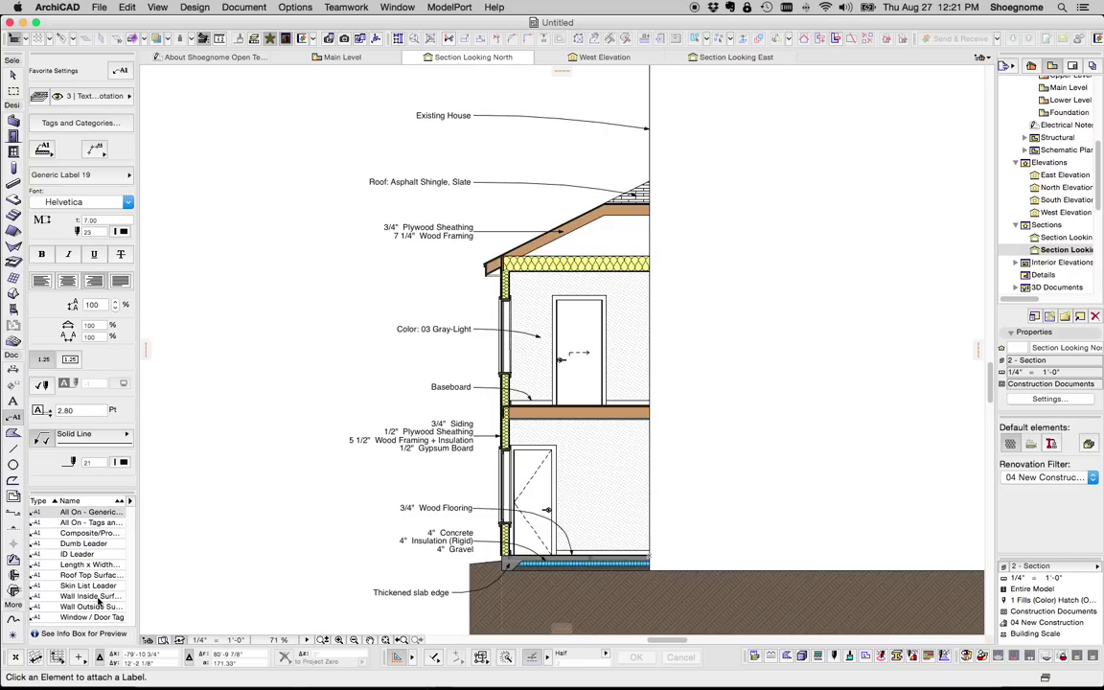
scroll(506, 527, "up", 2)
scroll(498, 498, "up", 2)
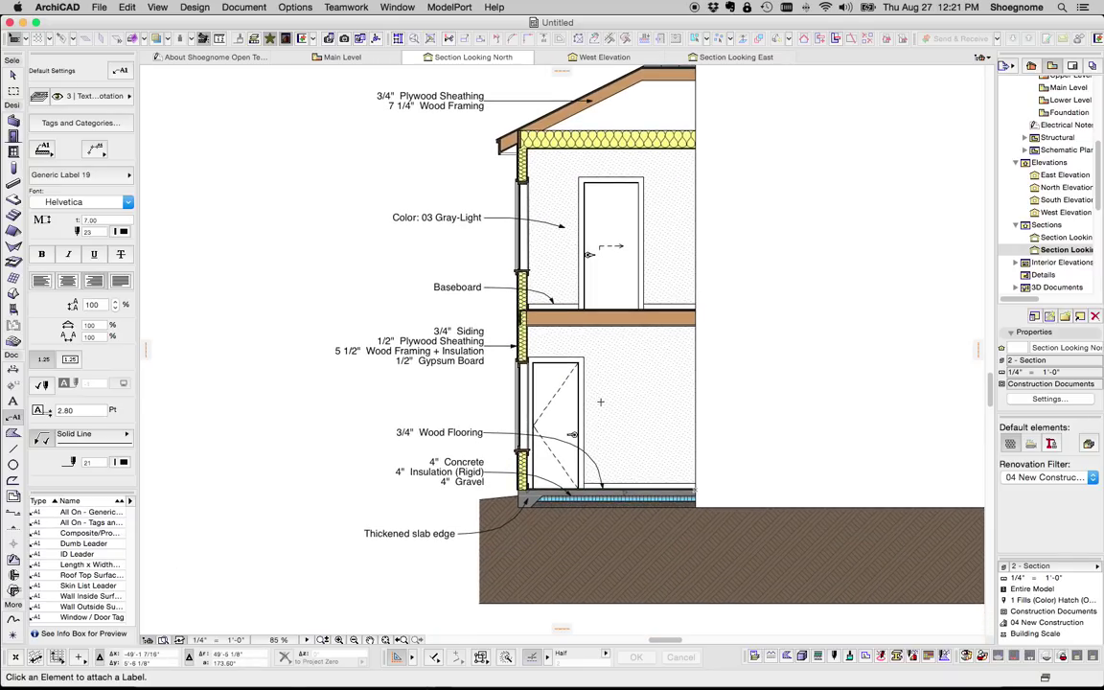
scroll(479, 431, "up", 2)
scroll(473, 419, "left", 4)
scroll(498, 288, "down", 1)
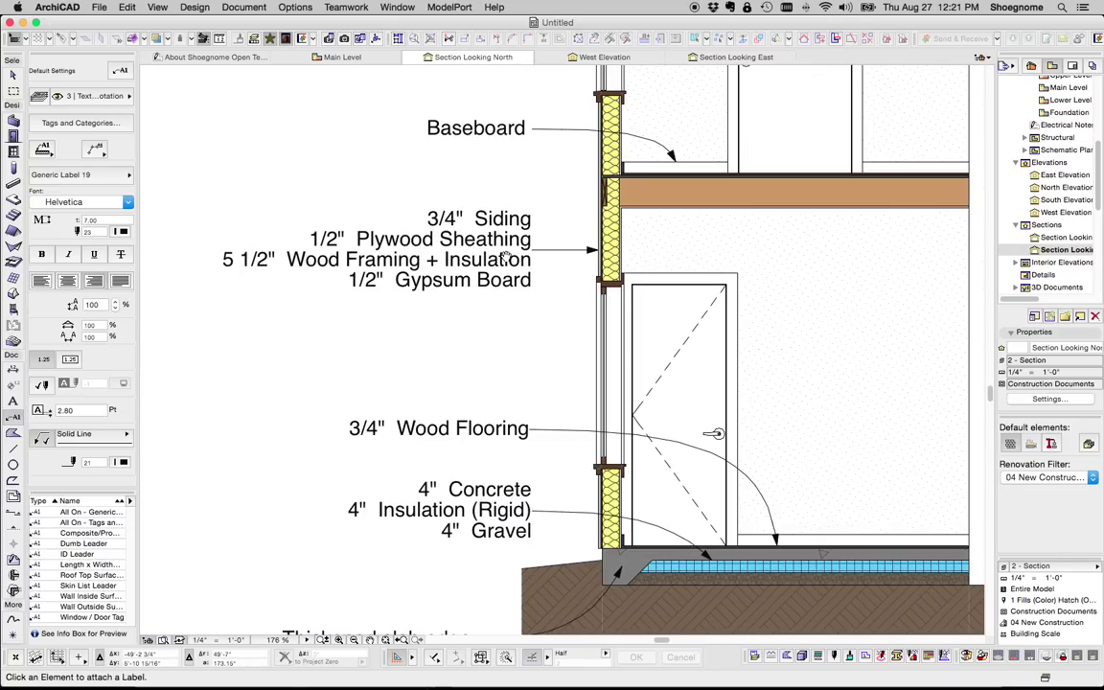
Select the four-line wall label and change its type to Skin List Label 19
left_click(505, 247)
key("Escape")
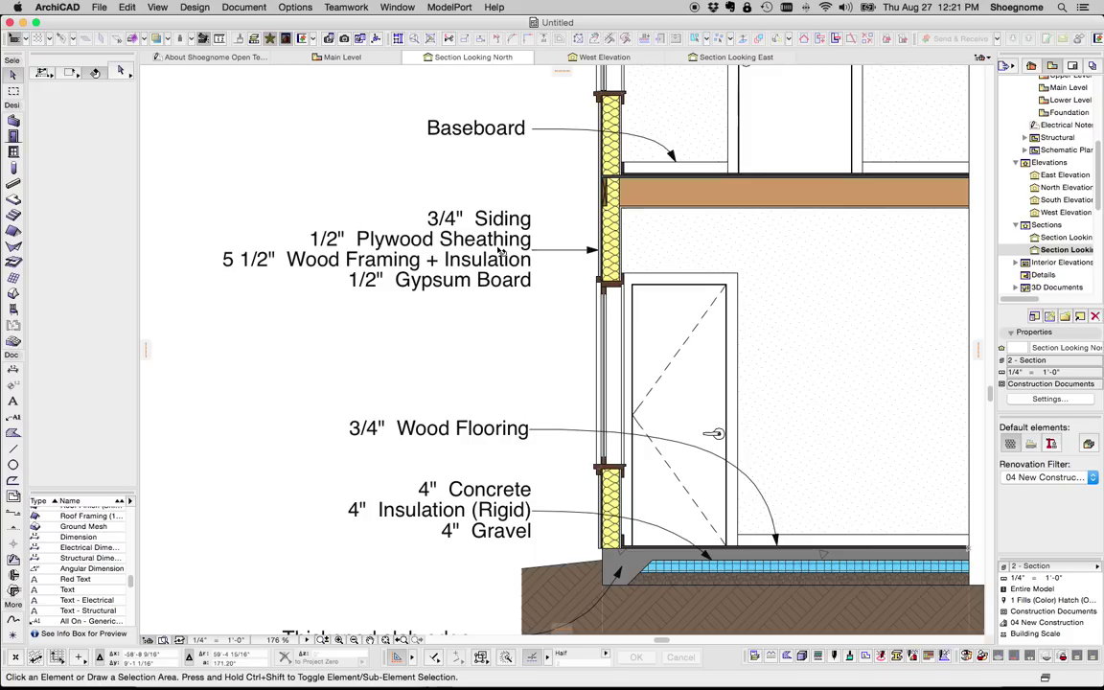
left_click(498, 250)
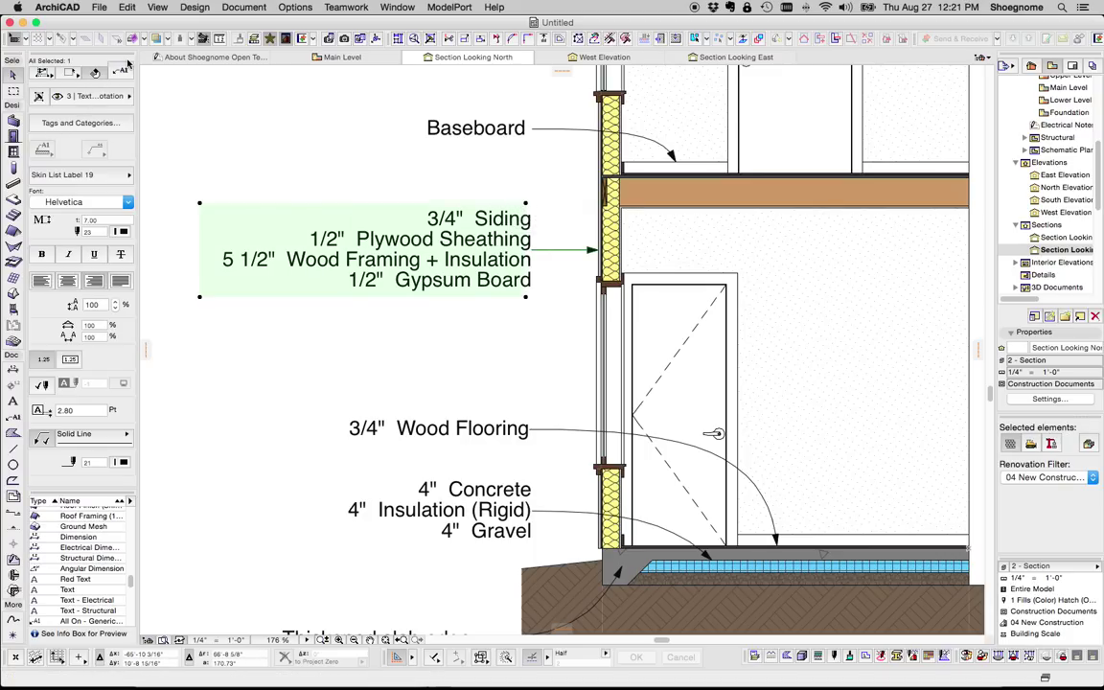
key("super+t")
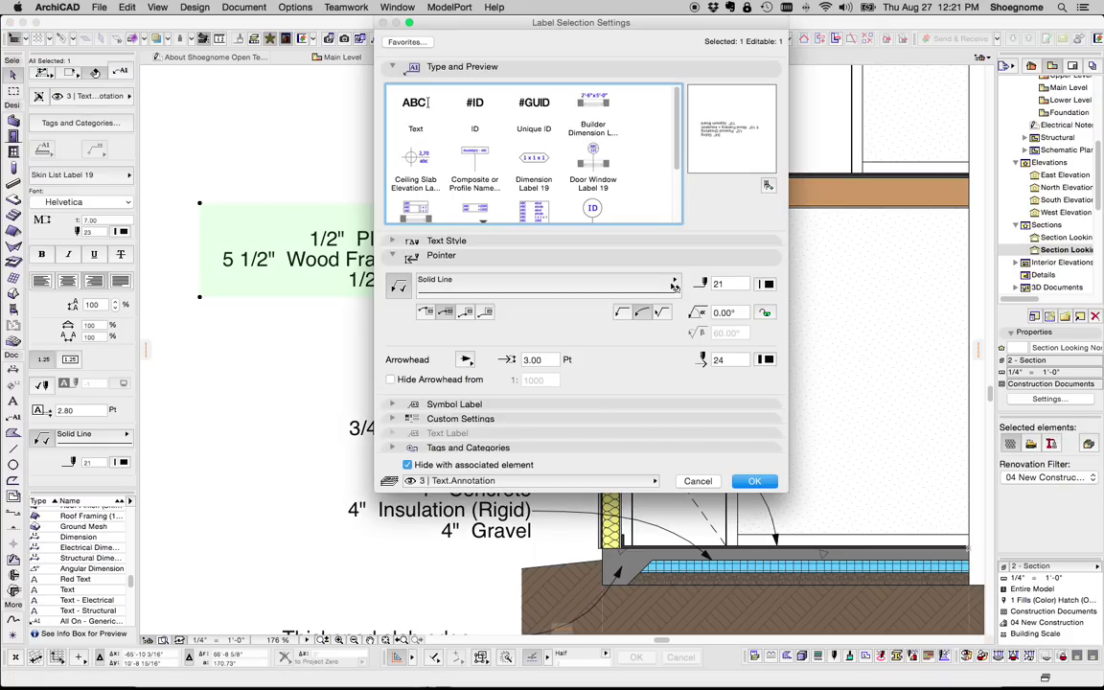
scroll(537, 163, "down", 3)
left_click(499, 209)
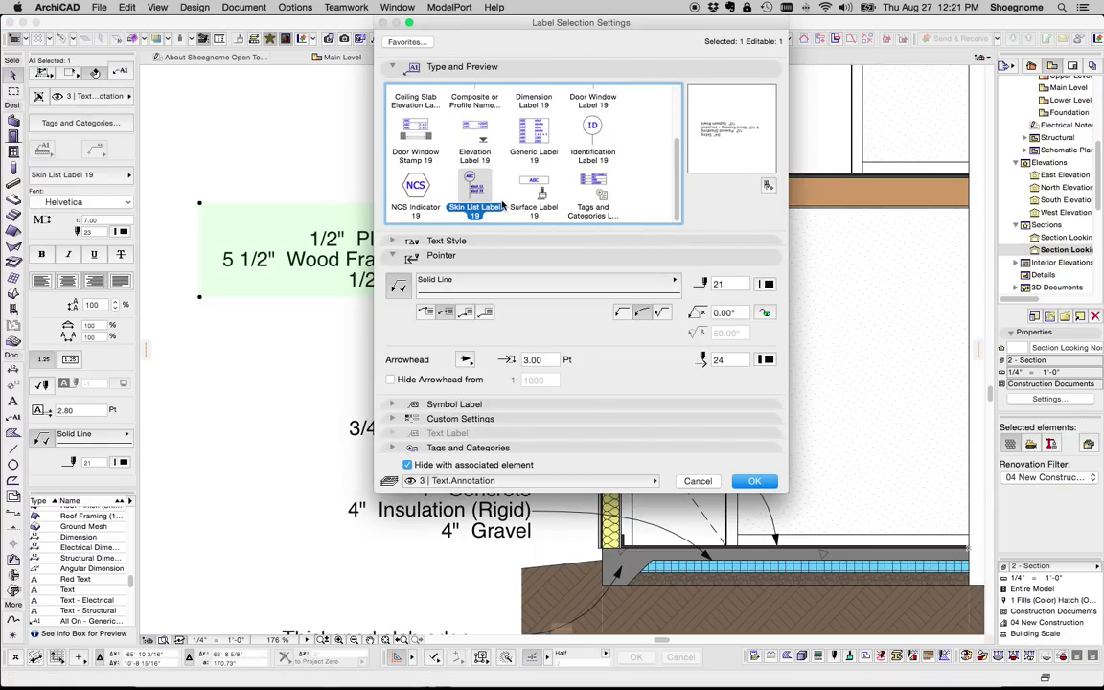
left_click_drag(477, 22, 643, 105)
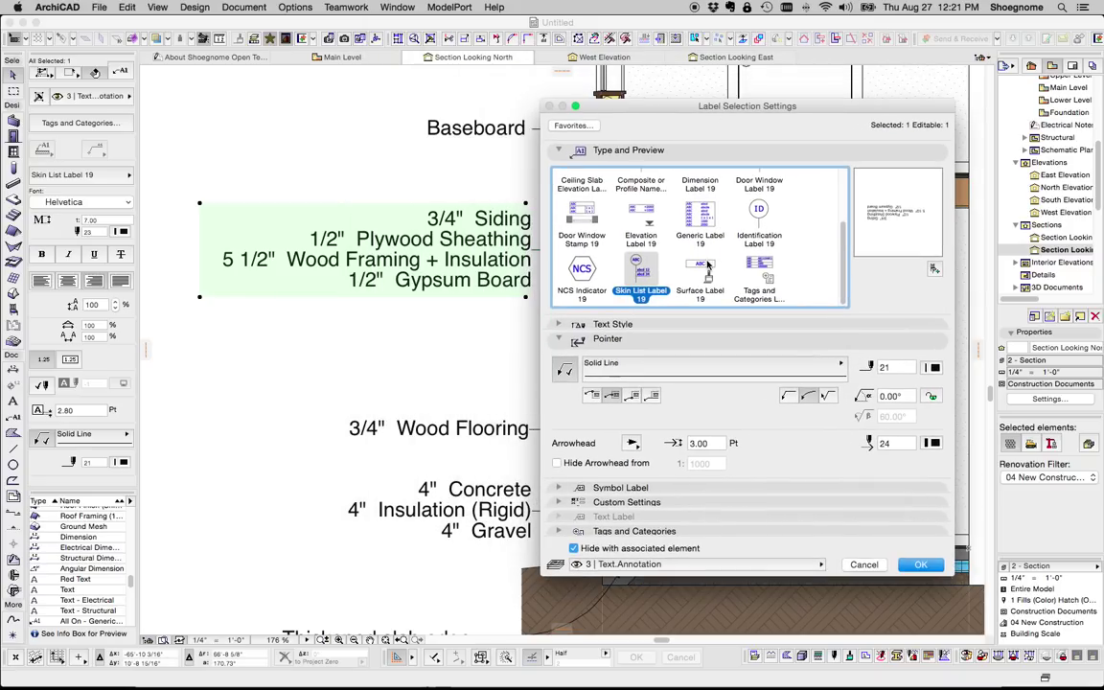
Set Show Skin by to Name of Building Material and confirm the label settings
left_click(627, 502)
left_click(714, 468)
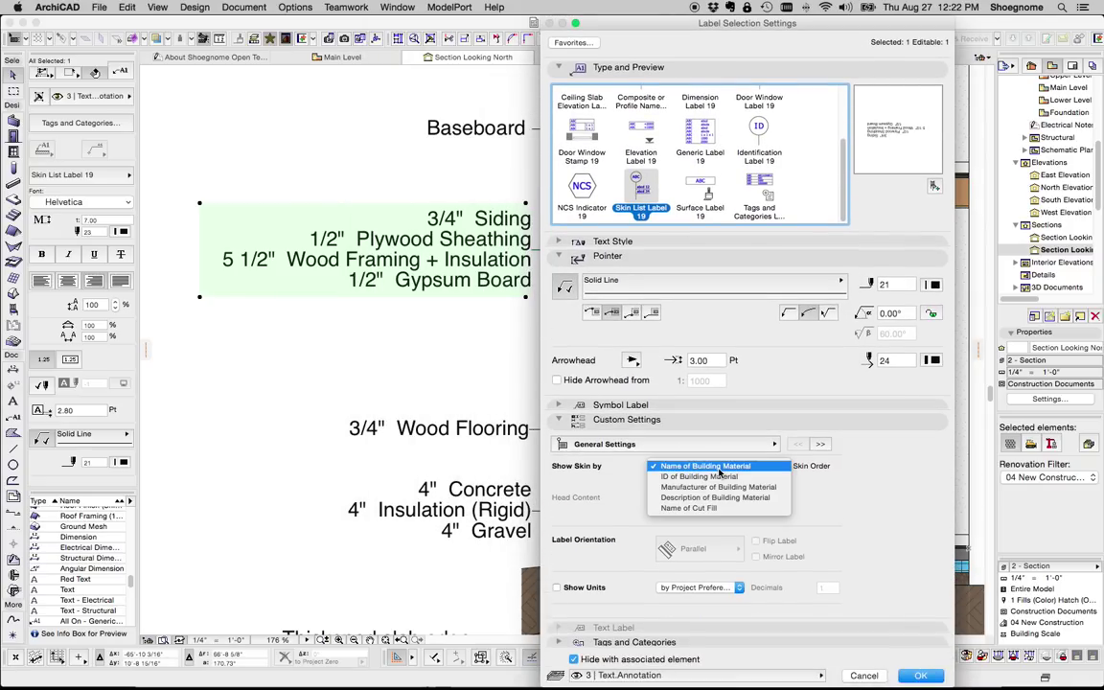
left_click(717, 467)
left_click(798, 445)
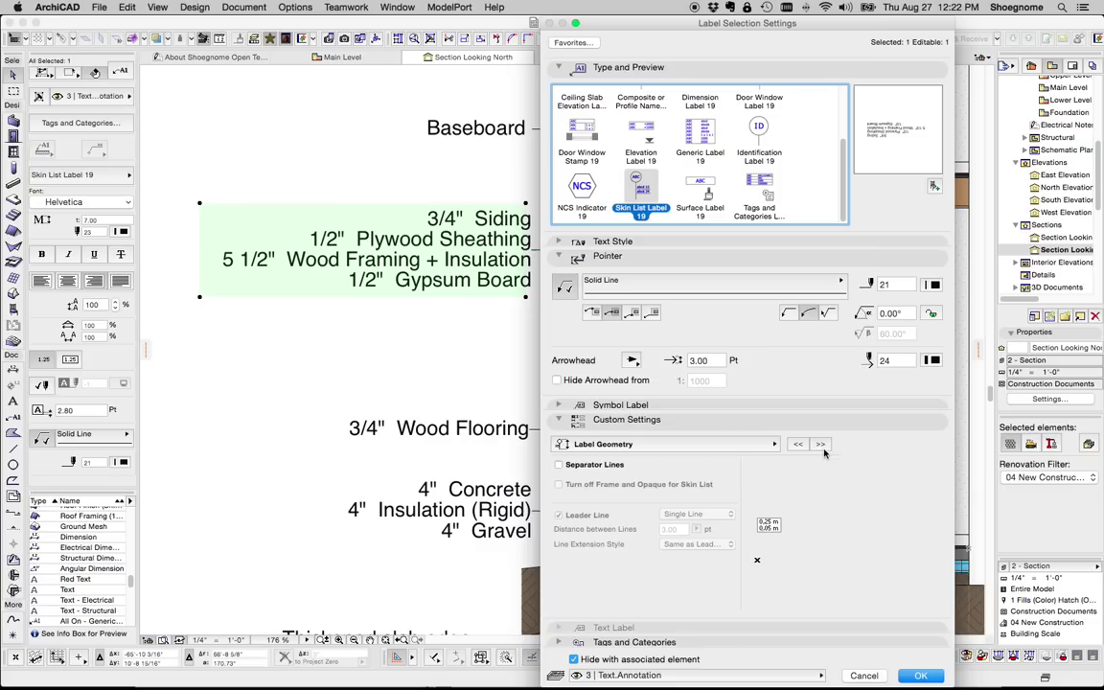
left_click(800, 447)
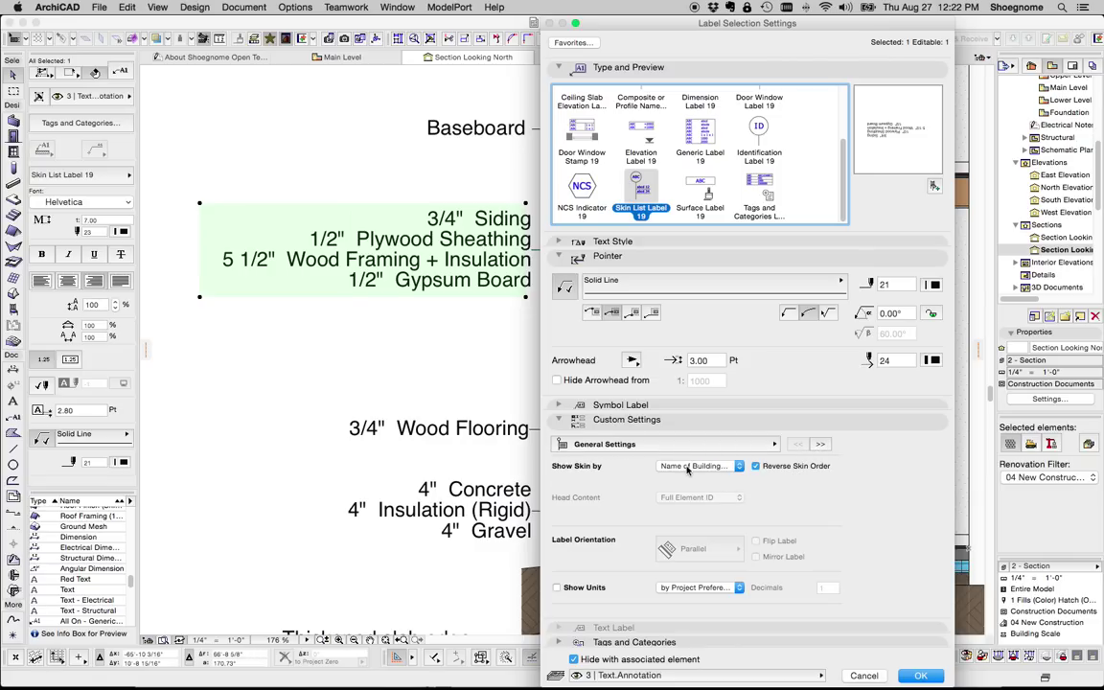
left_click(920, 675)
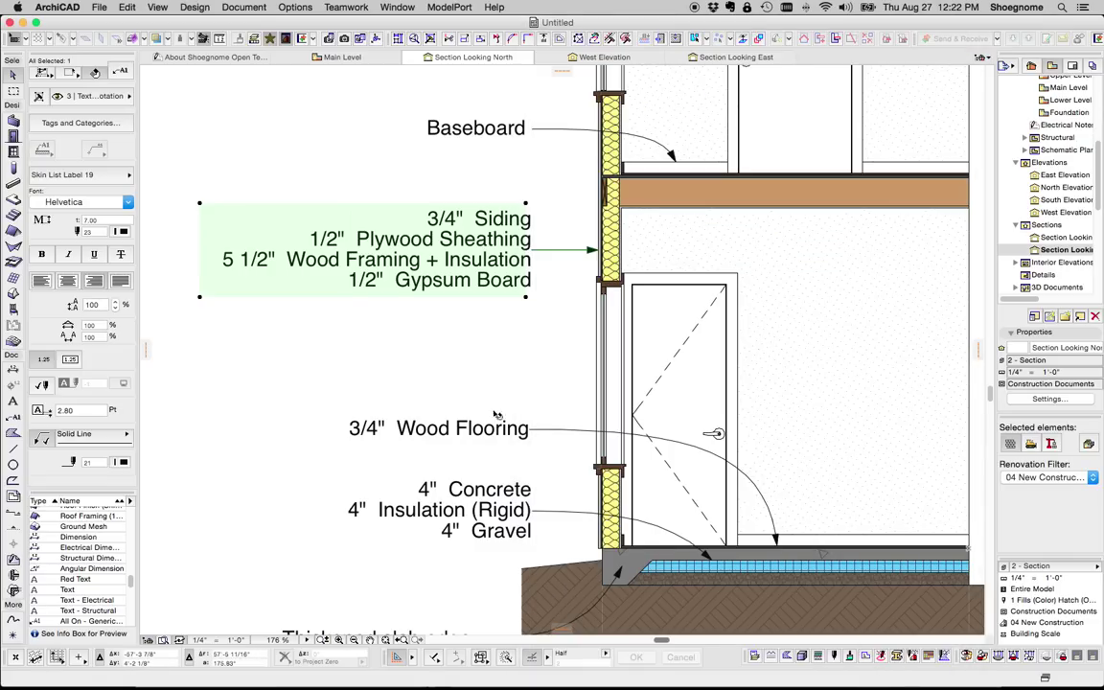
Preview composite name, text, element ID, length and roof-surface label favorites on the wall label
left_click(13, 417)
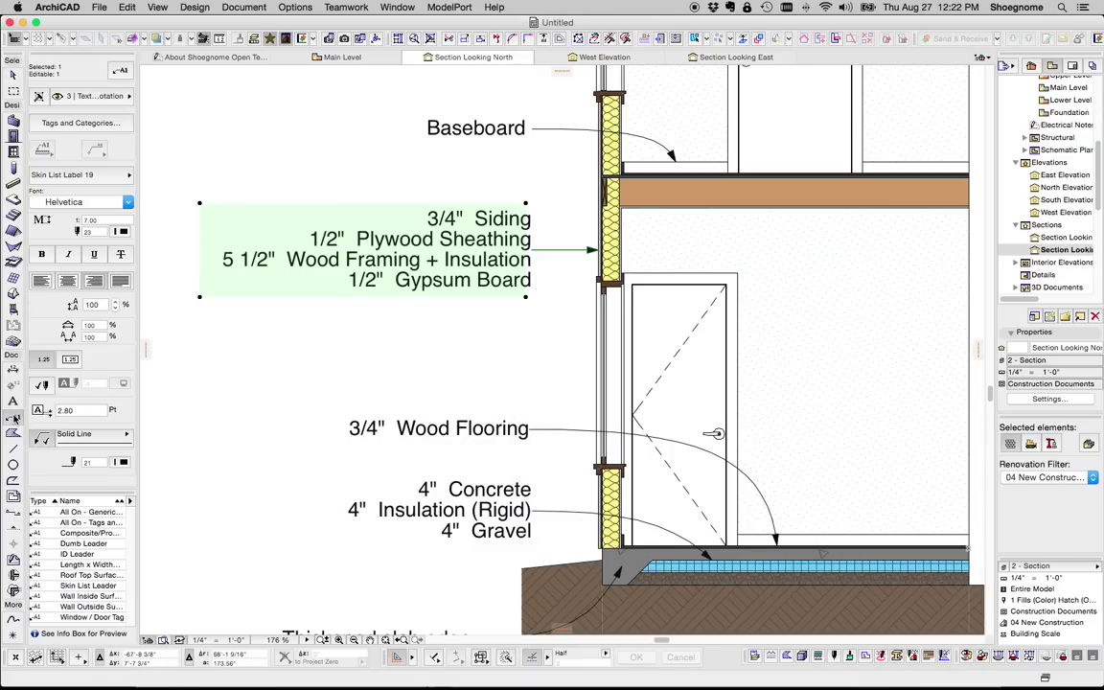
double_click(88, 534)
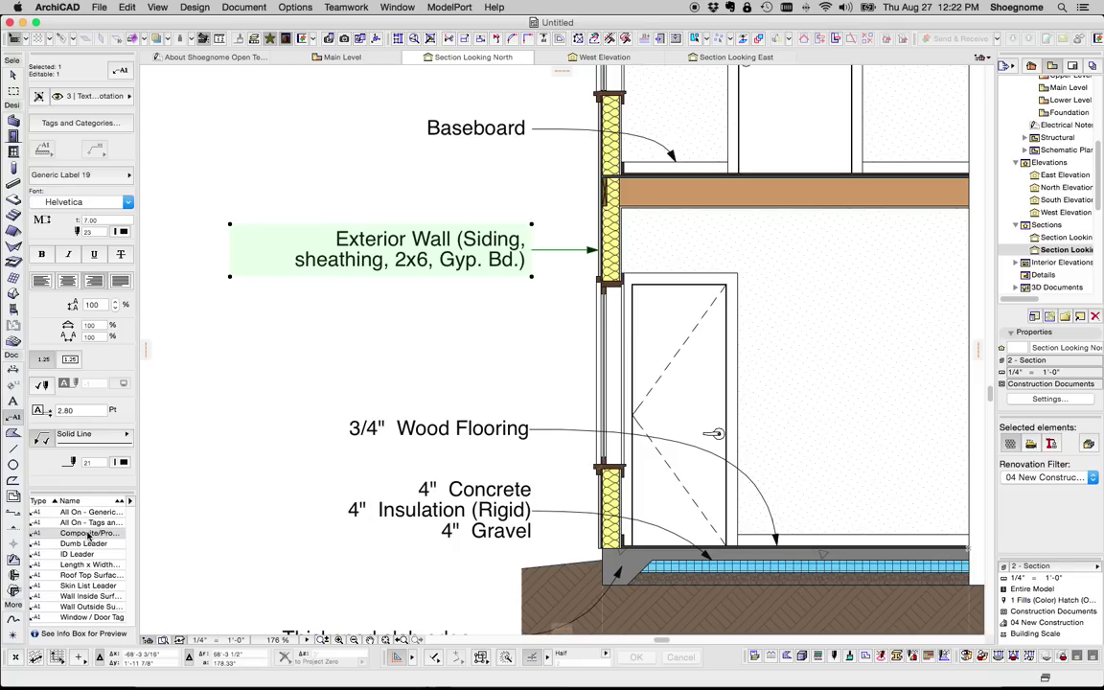
double_click(88, 544)
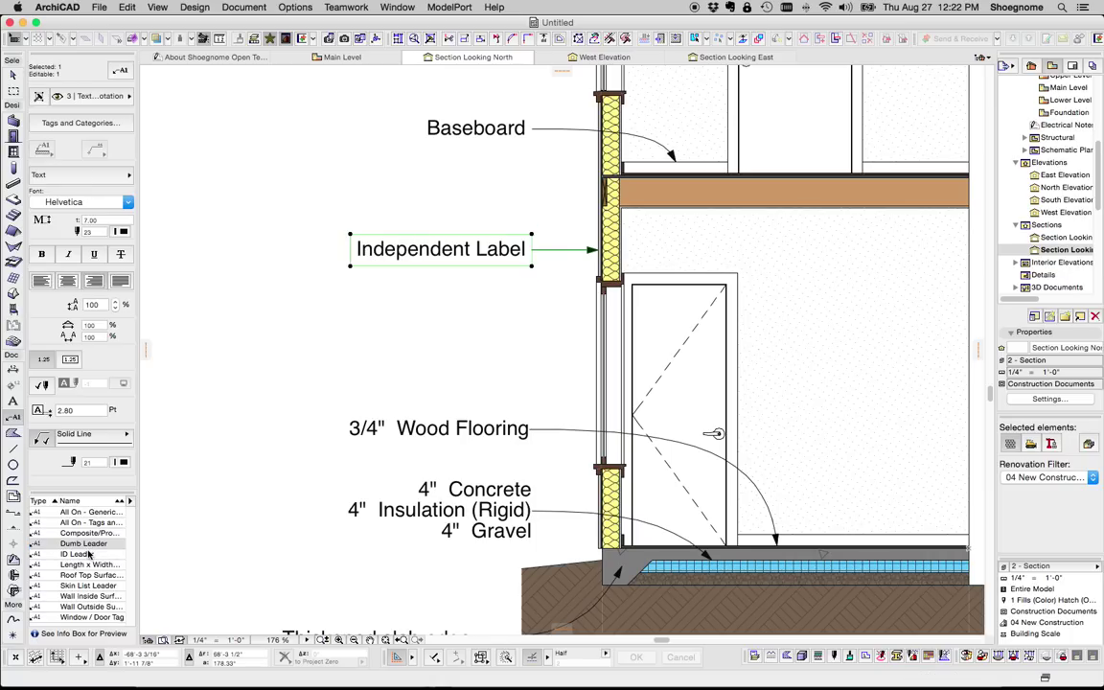
double_click(88, 555)
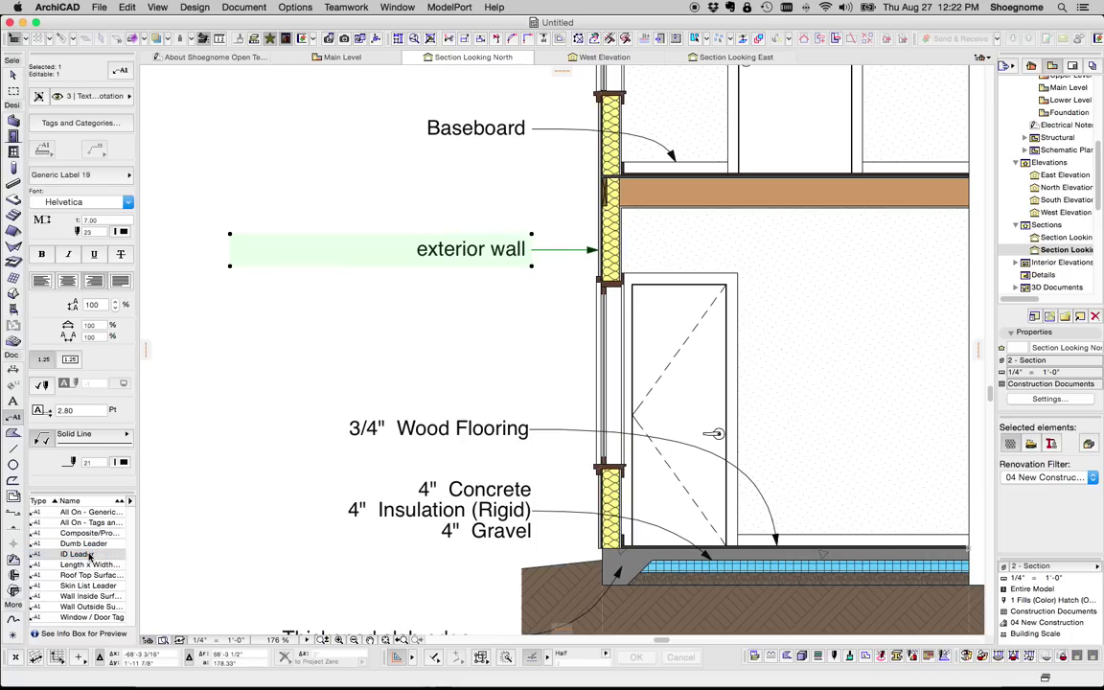
double_click(89, 564)
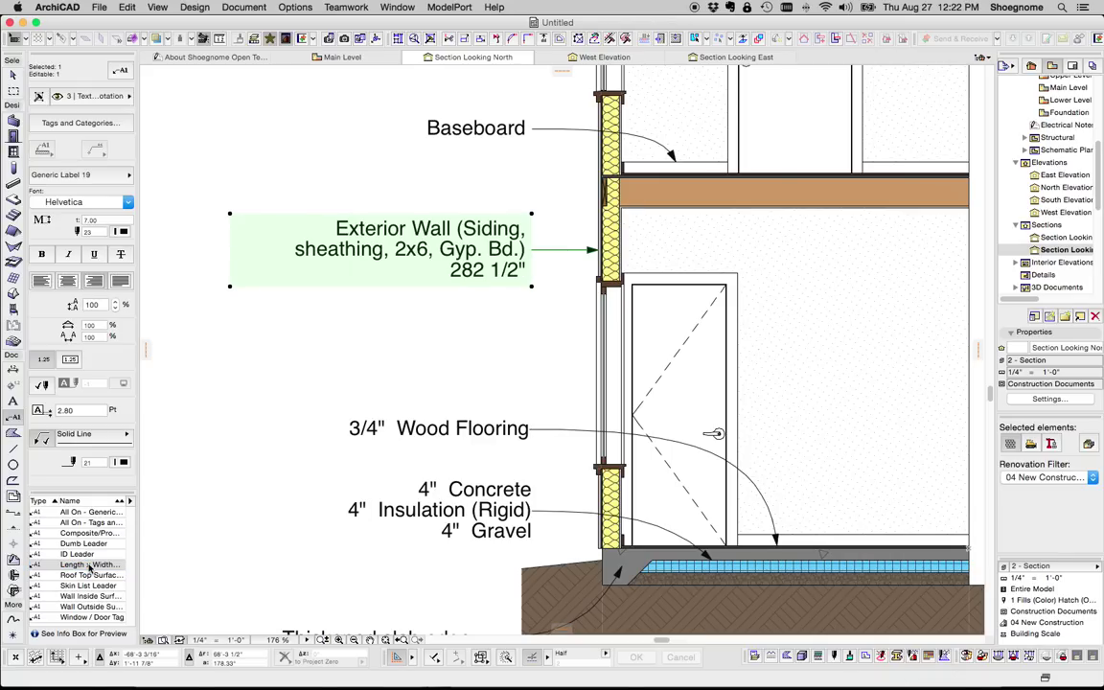
left_click(90, 575)
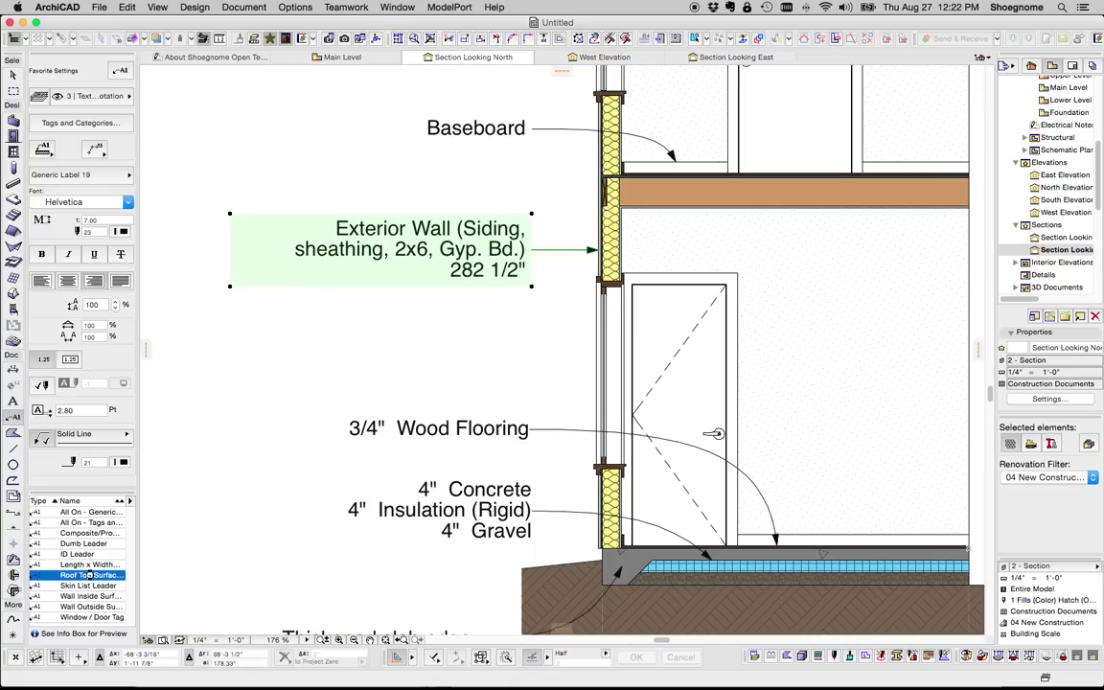
double_click(89, 575)
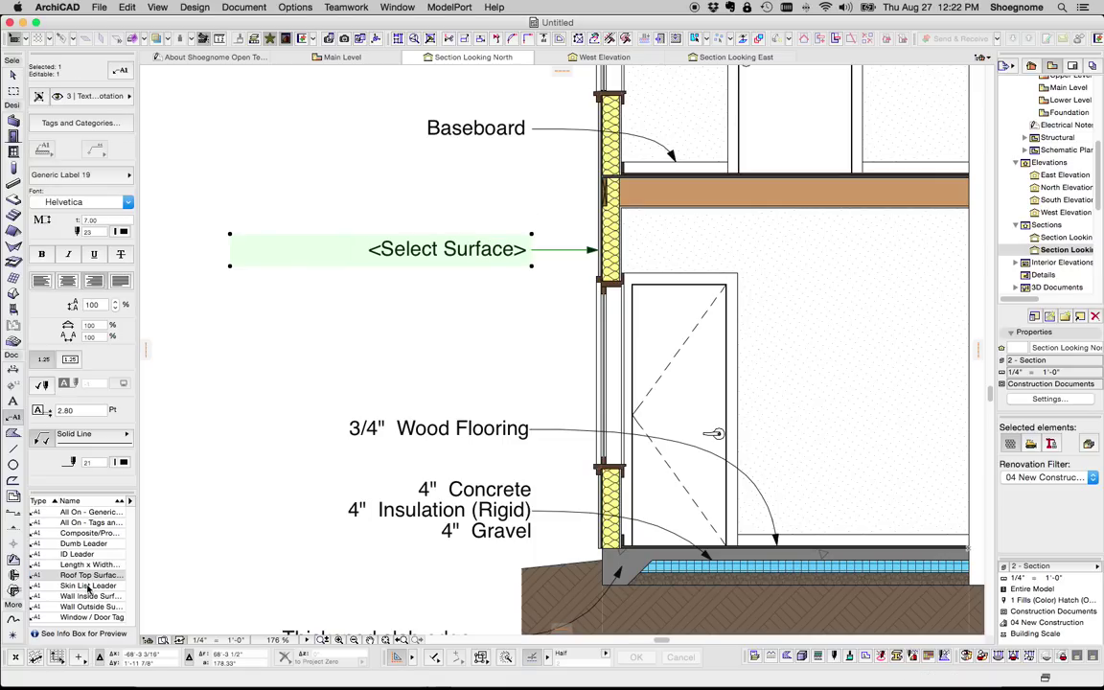
double_click(88, 586)
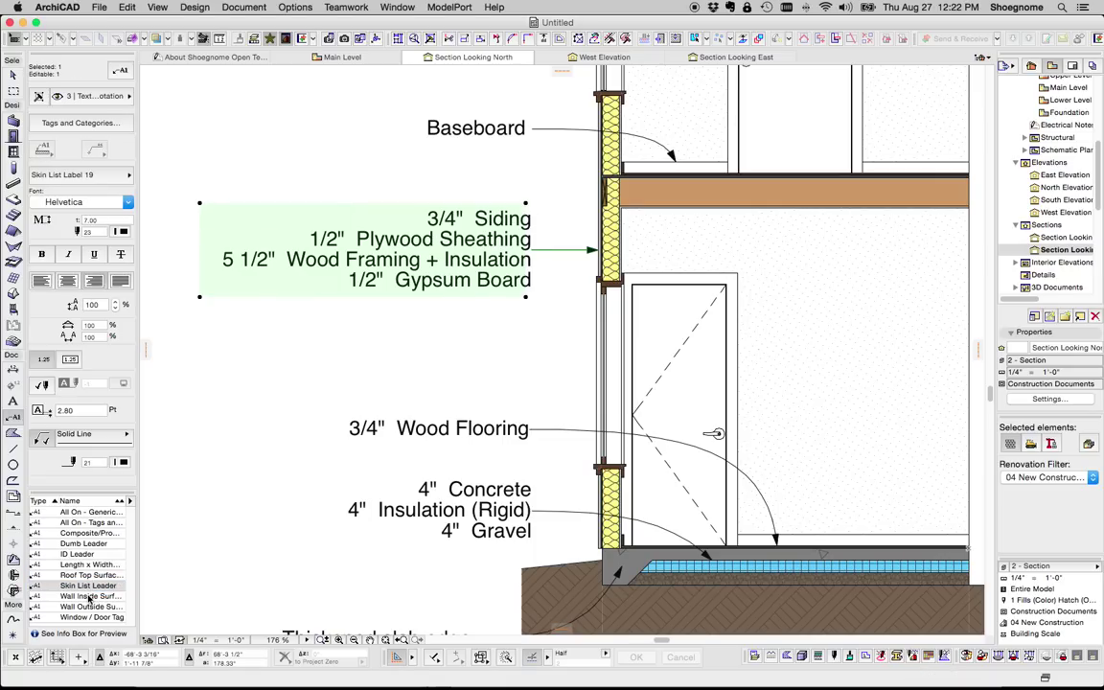
Preview surface, wall tag and attribute favorites, then apply Skin List Leader to the wall label
left_click(89, 596)
double_click(89, 596)
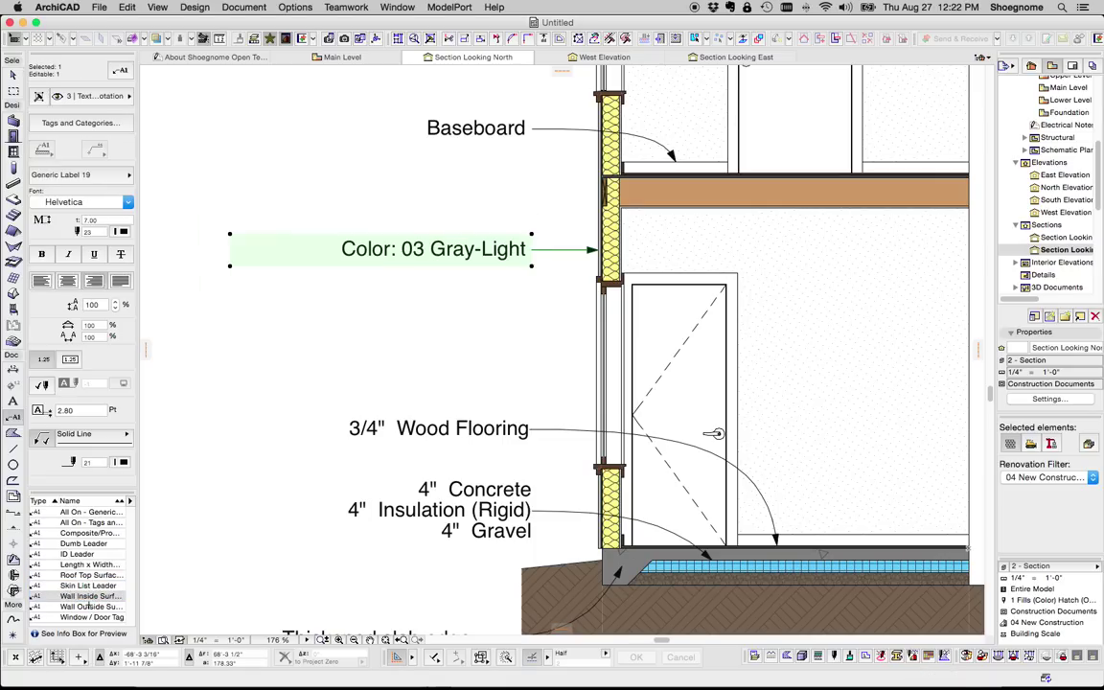
left_click(89, 606)
double_click(89, 607)
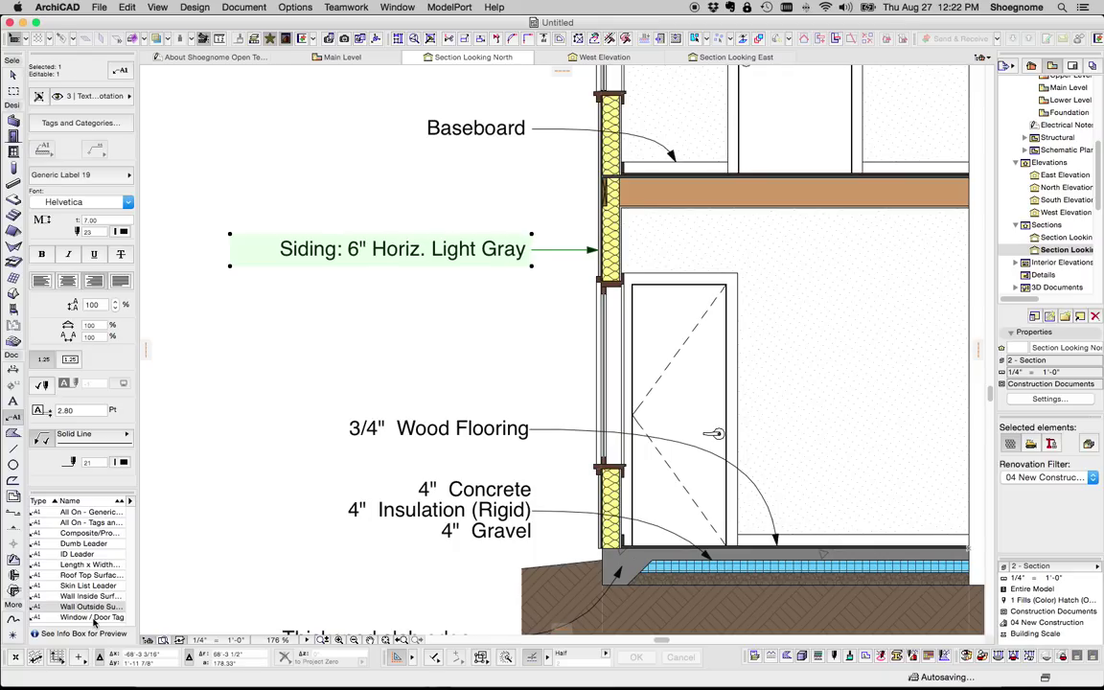
double_click(93, 618)
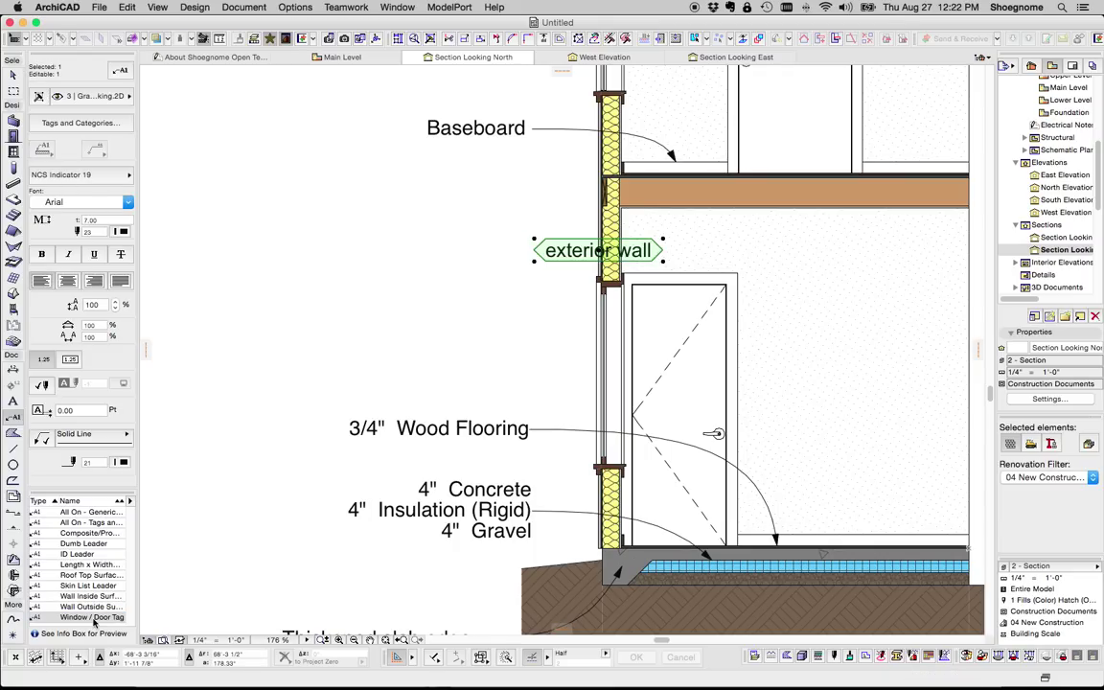
double_click(96, 522)
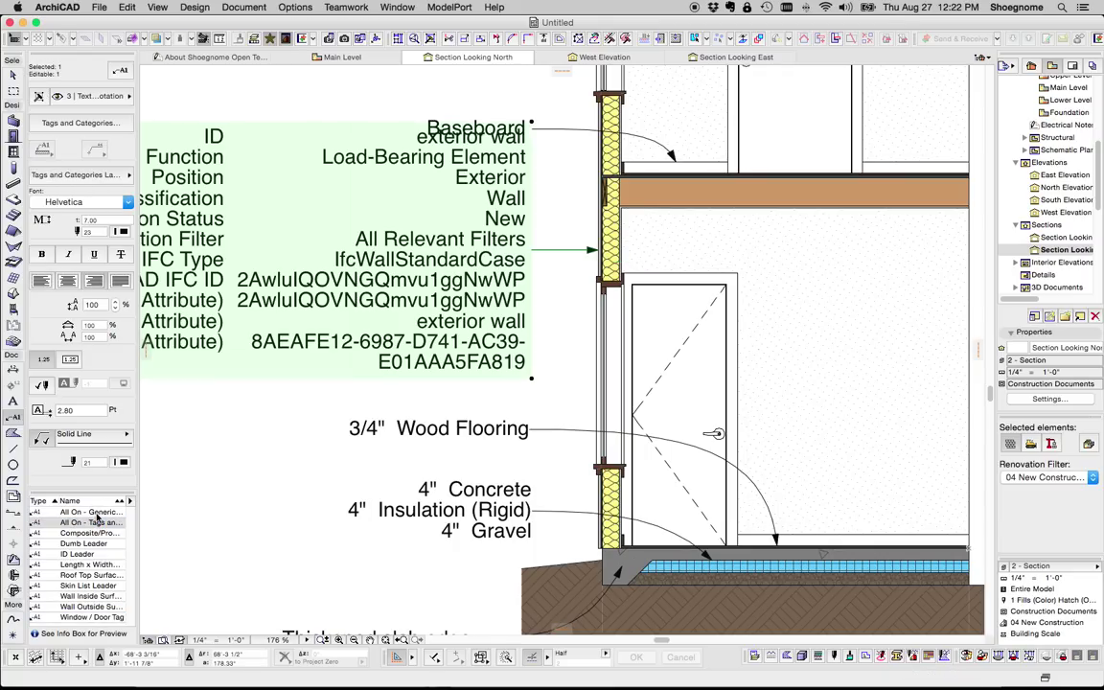
double_click(91, 512)
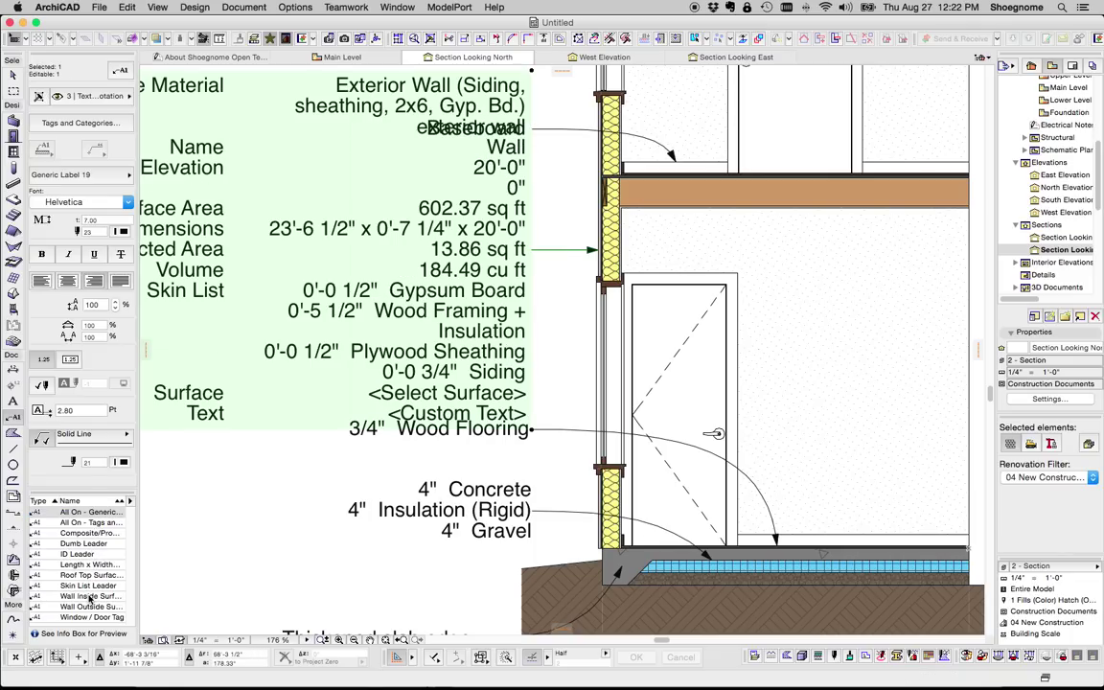
left_click(95, 586)
double_click(110, 585)
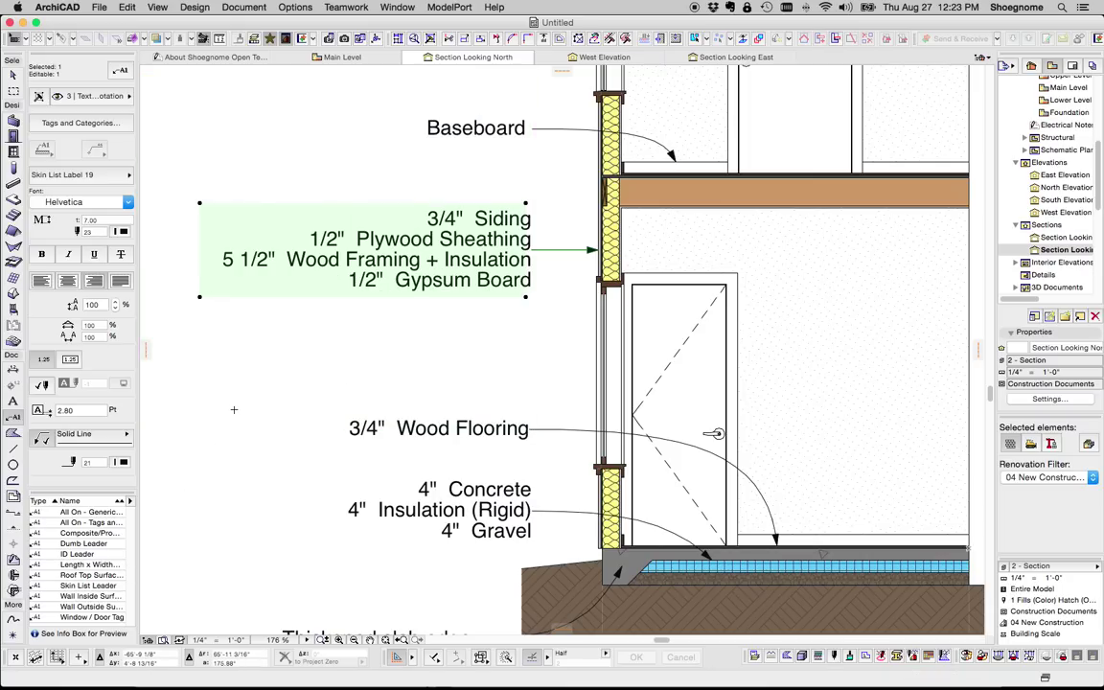
Place leader labels on the interior wall and the 2x10 floor framing
key("Escape")
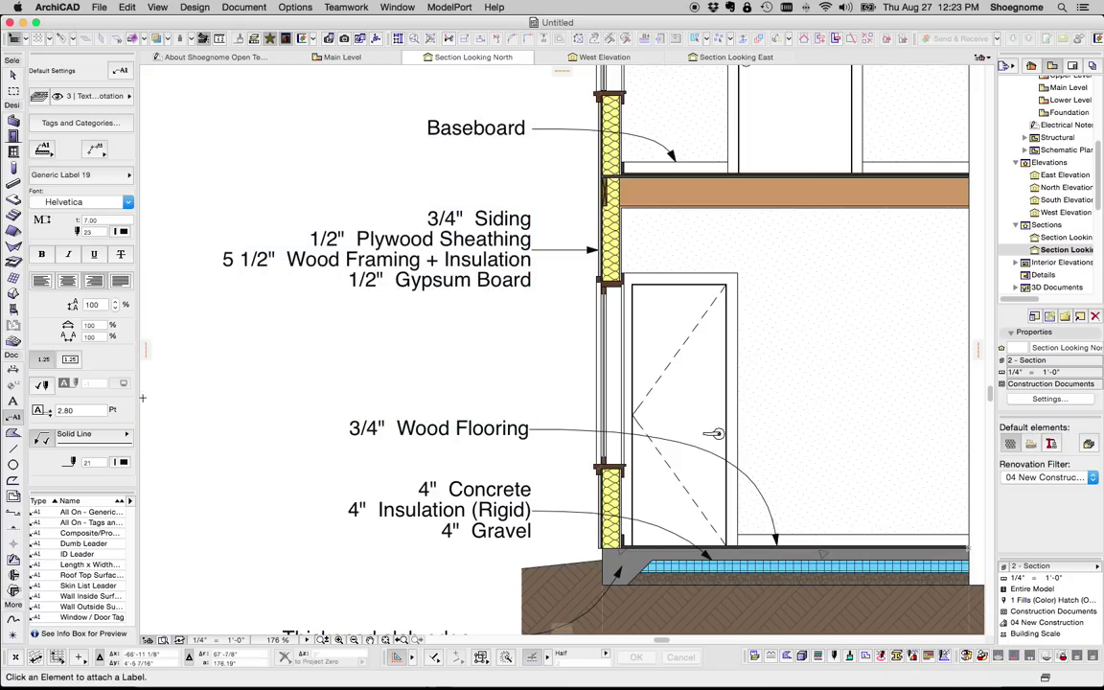
left_click(86, 581)
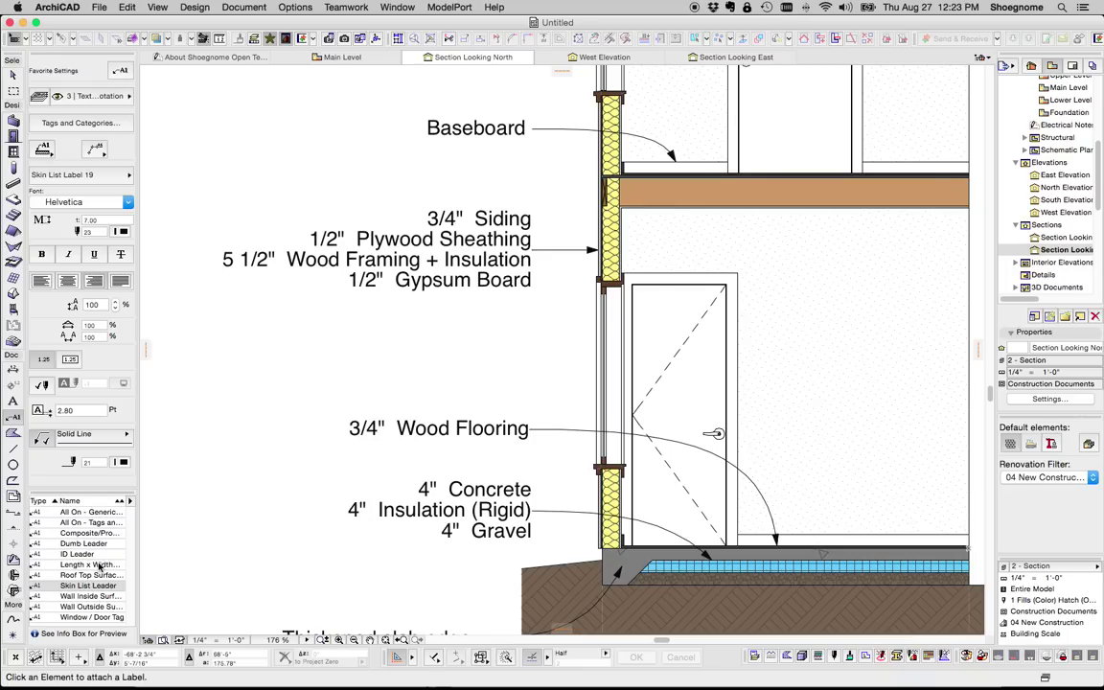
left_click(733, 257)
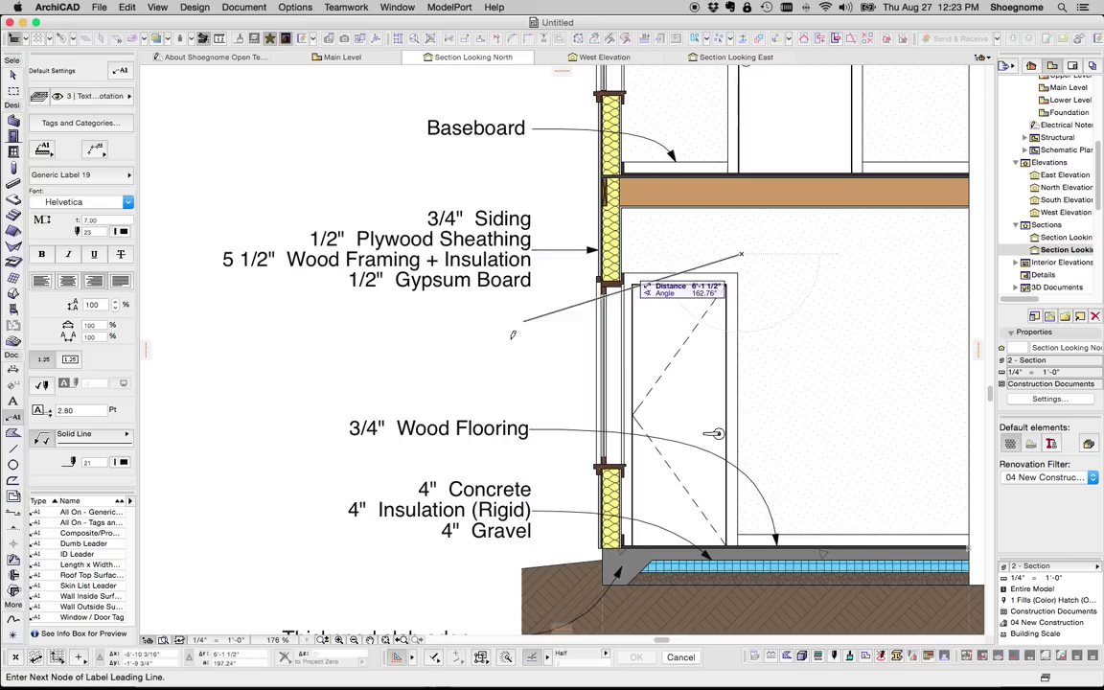
left_click(437, 348)
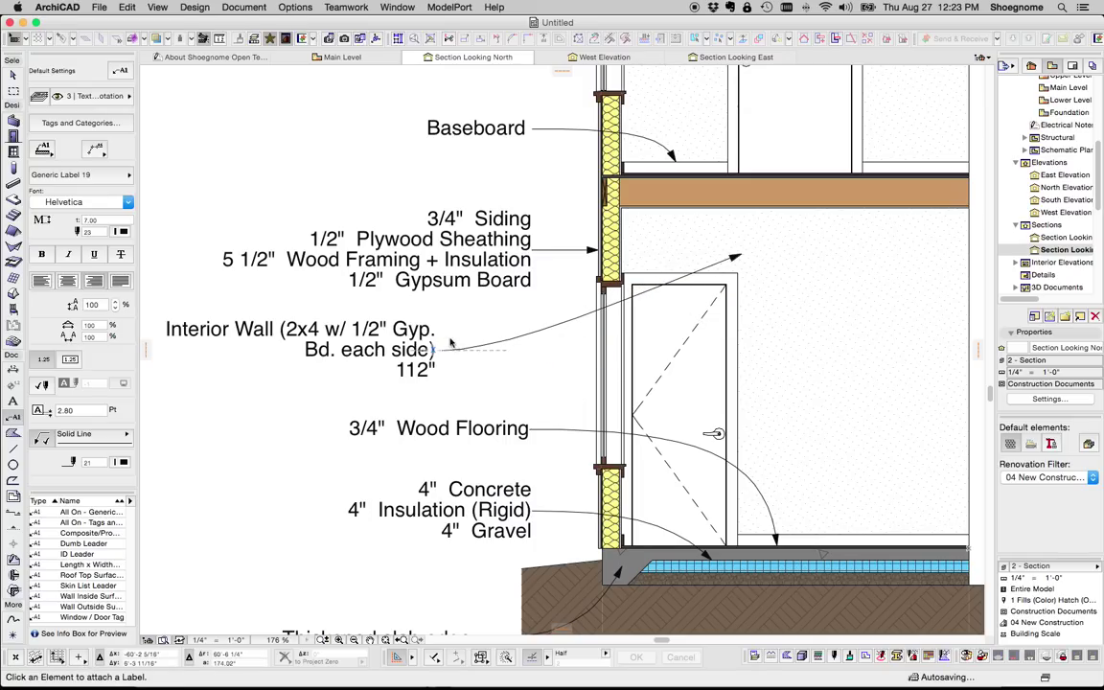
left_click(691, 176)
left_click(398, 150)
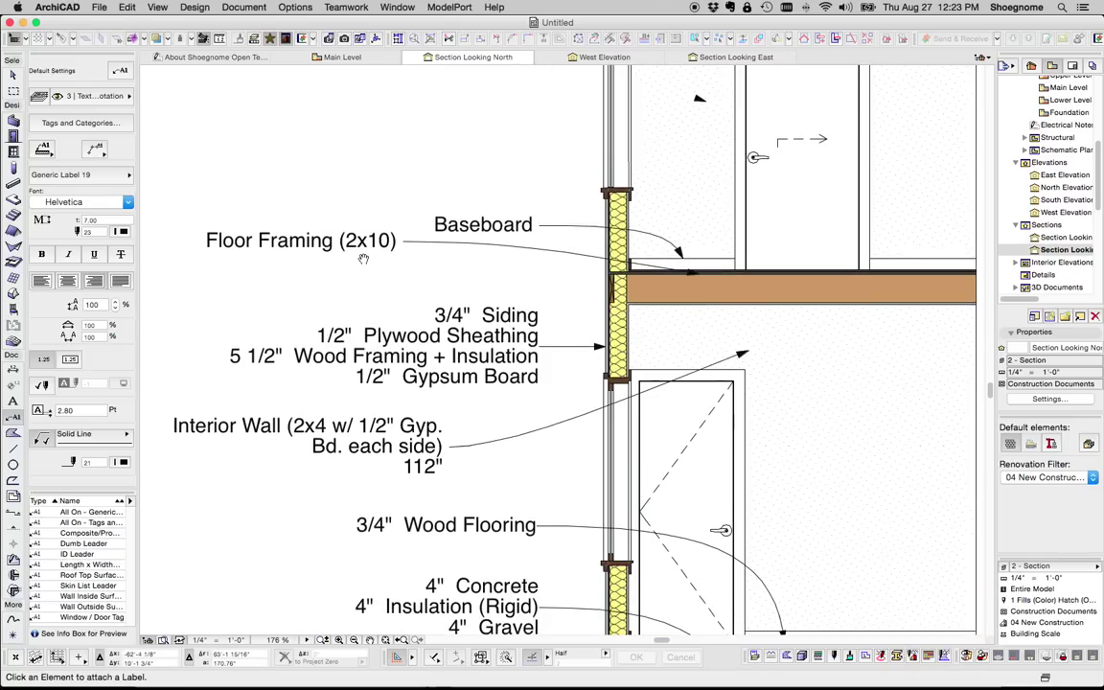
scroll(383, 287, "up", 2)
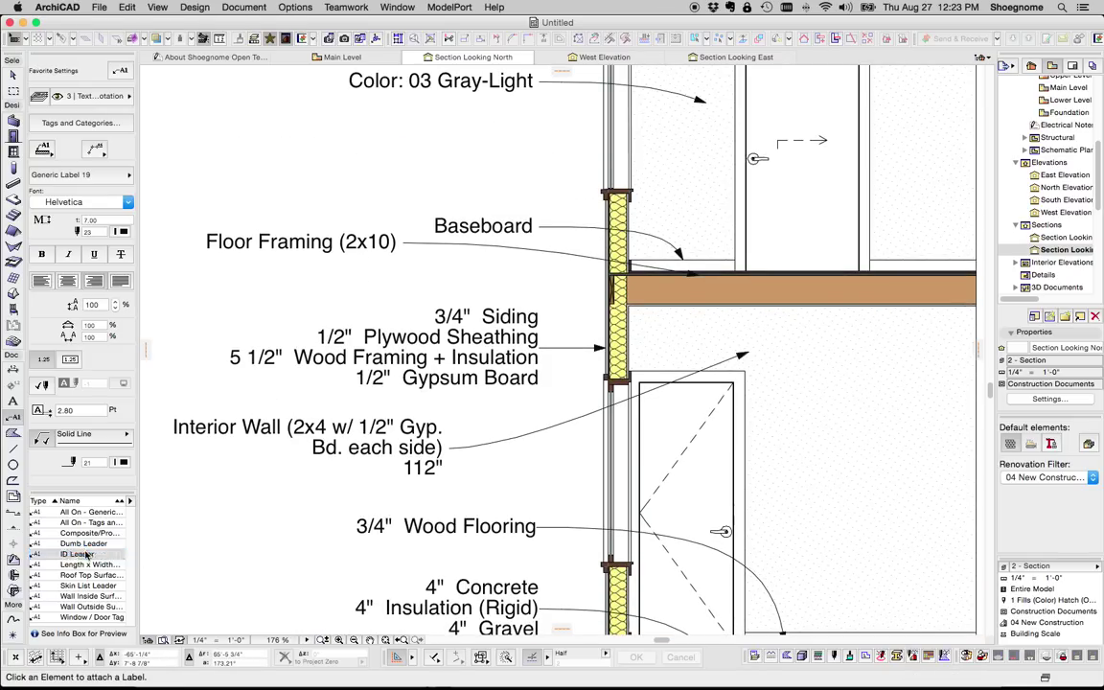
Add a Gray-Light colour label and a W103 wall ID label on the exterior wall
left_click(607, 469)
left_click(887, 355)
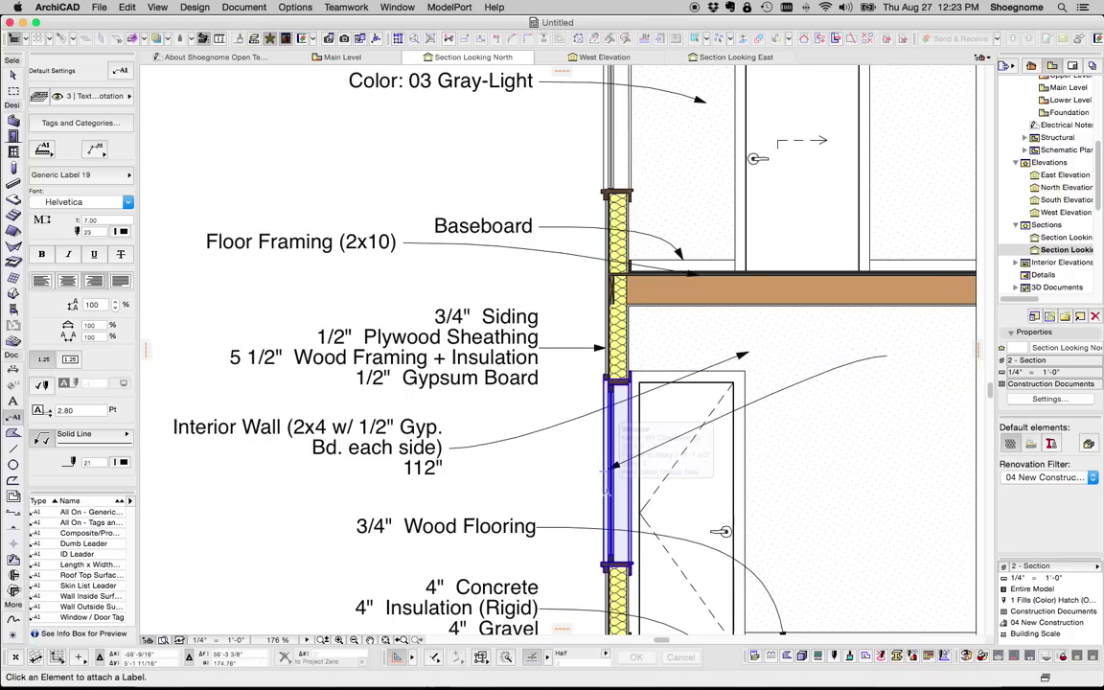
left_click(86, 565)
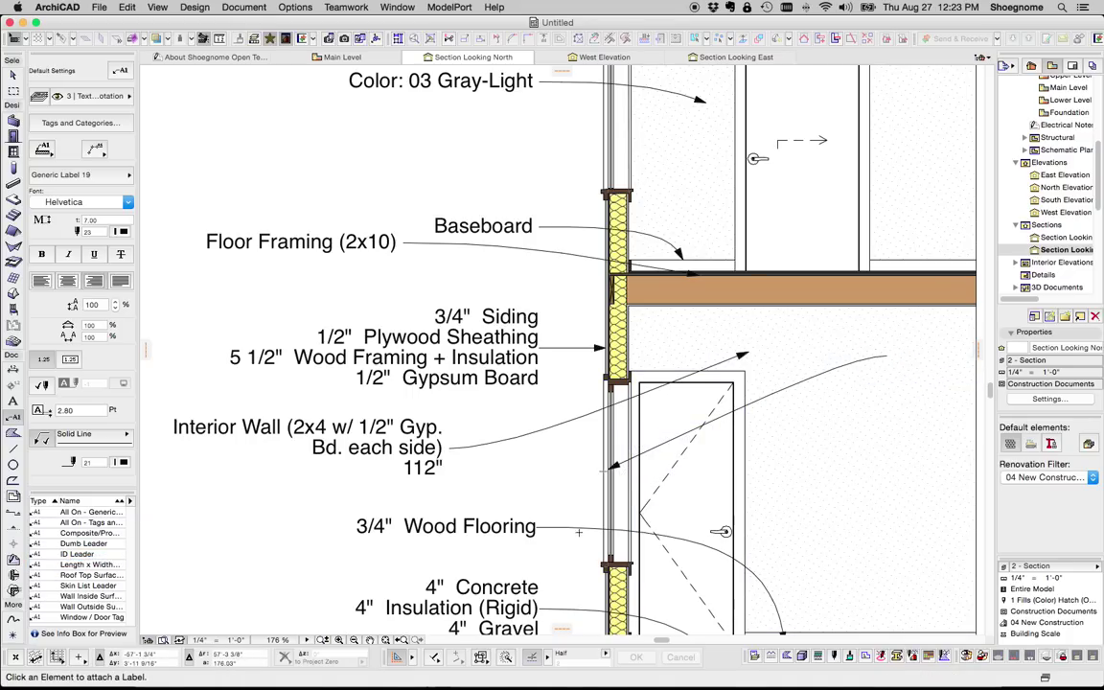
left_click(603, 510)
left_click(489, 482)
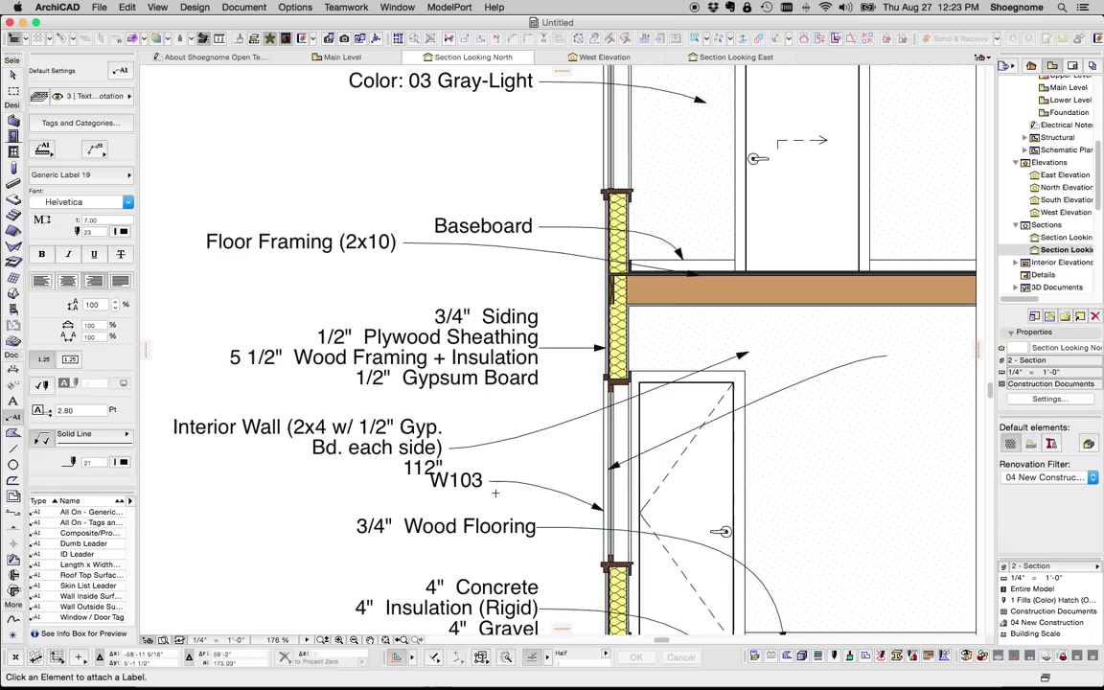
Undo the newly placed W103, interior wall and floor framing labels
key("super+z")
key("super+z")
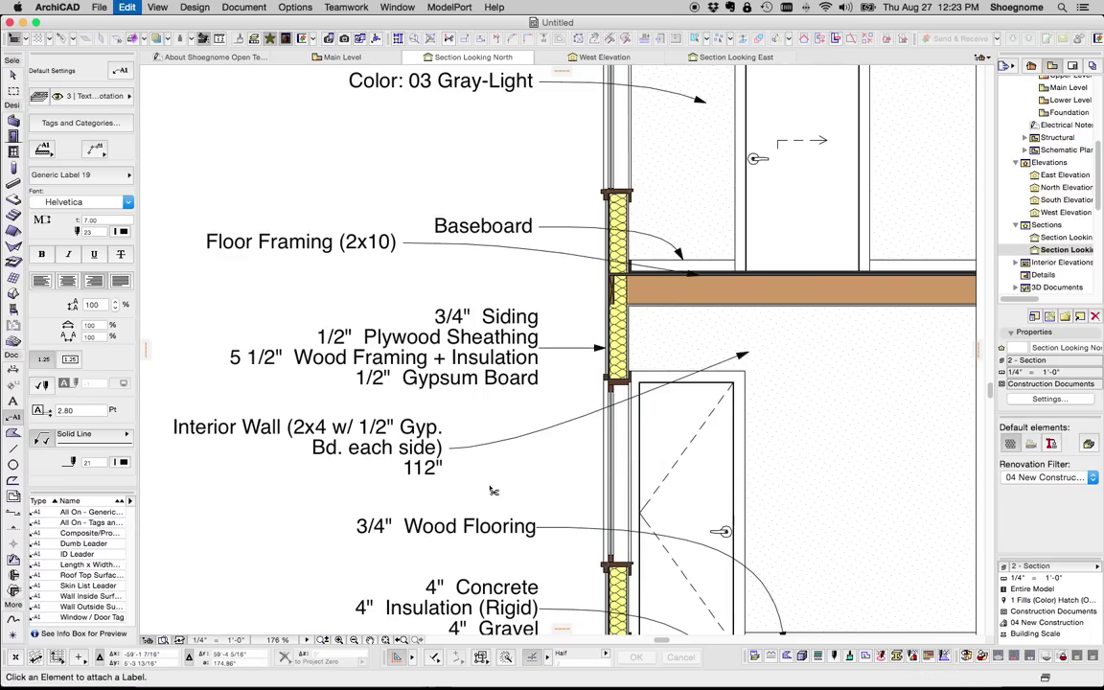
key("super+z")
key("super+z")
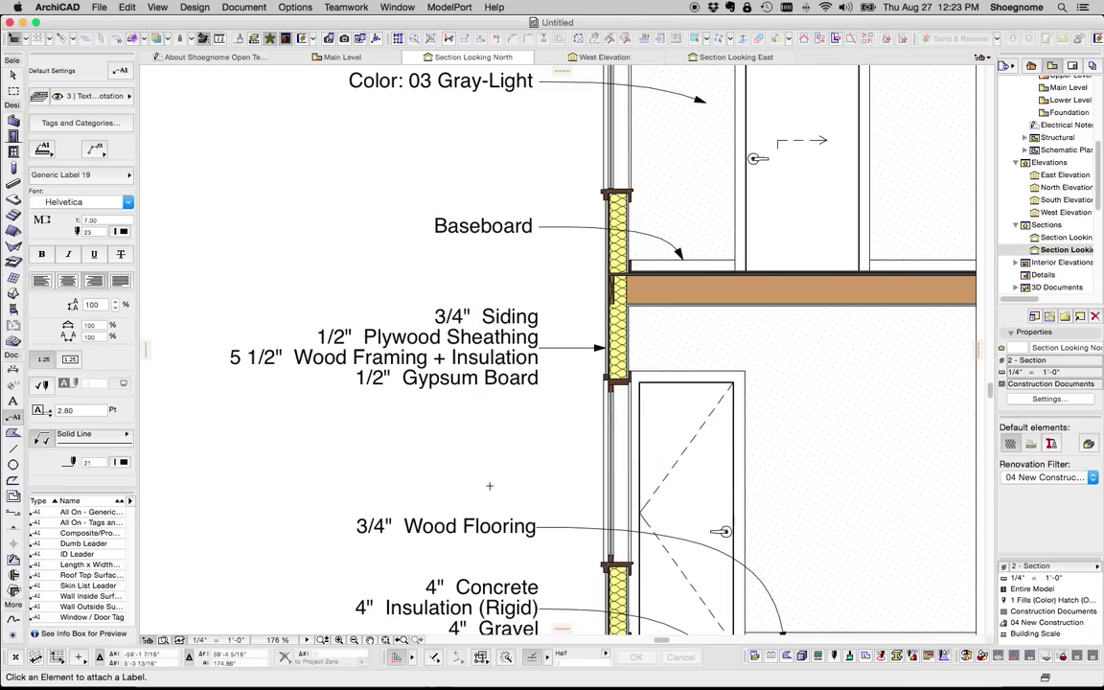